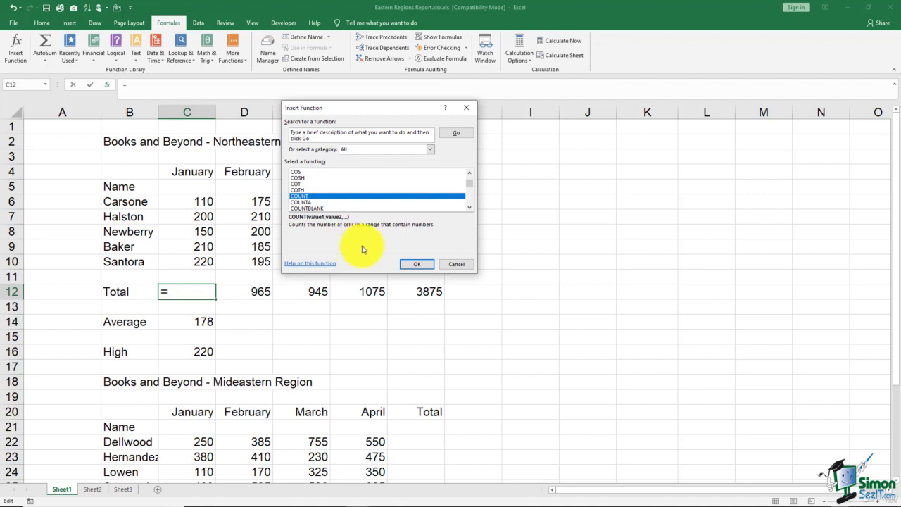
Read the descriptions of the COUNTBLANK and COUNTIF functions in the function list
{"action": "left_click", "coordinate": [330, 208]}
{"action": "scroll", "coordinate": [469, 208], "scroll_direction": "down", "scroll_amount": 4}
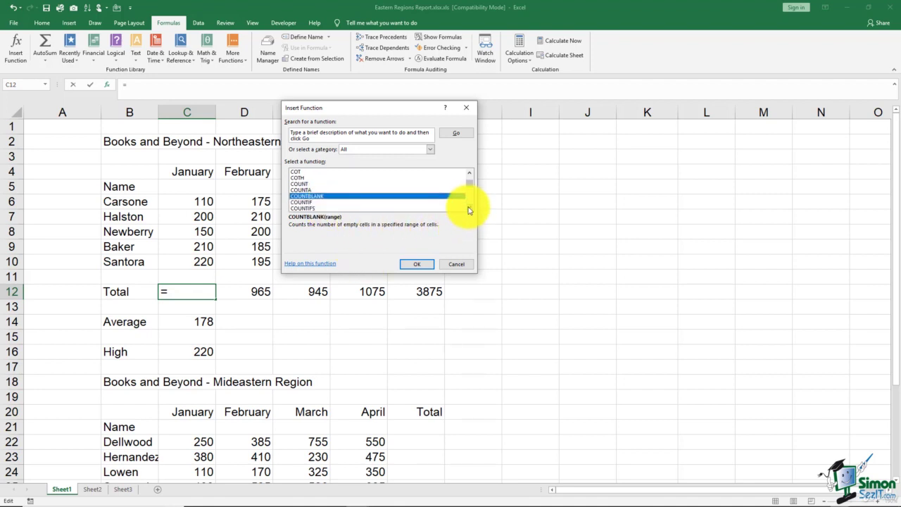
{"action": "left_click", "coordinate": [316, 190]}
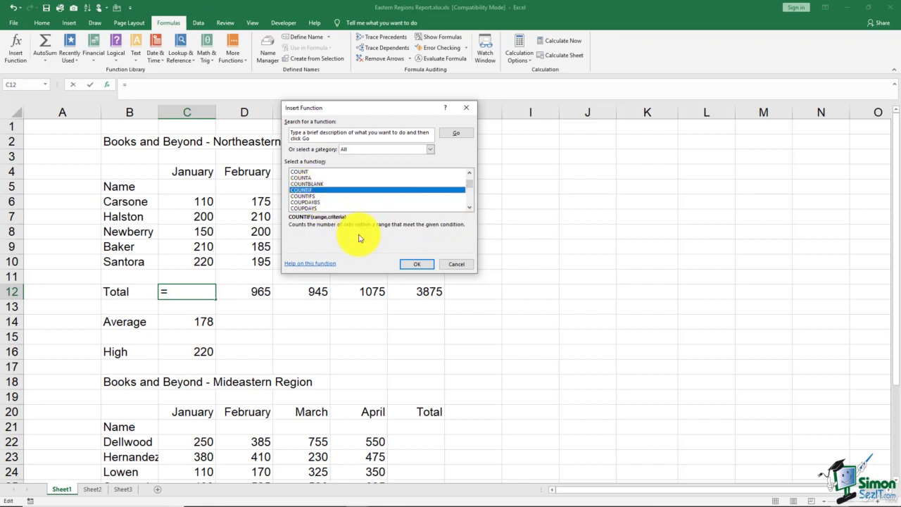
Browse the alphabetical function list from COUNTIF to the IF function and read its description
{"action": "left_click", "coordinate": [469, 208]}
{"action": "left_click", "coordinate": [469, 210]}
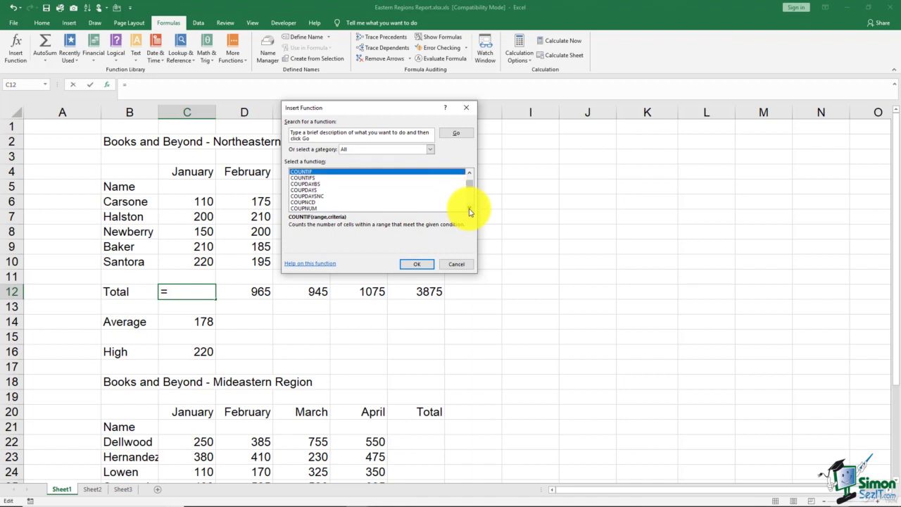
{"action": "left_click", "coordinate": [469, 209]}
{"action": "left_click", "coordinate": [469, 209]}
{"action": "left_click", "coordinate": [469, 209]}
{"action": "left_click", "coordinate": [469, 210]}
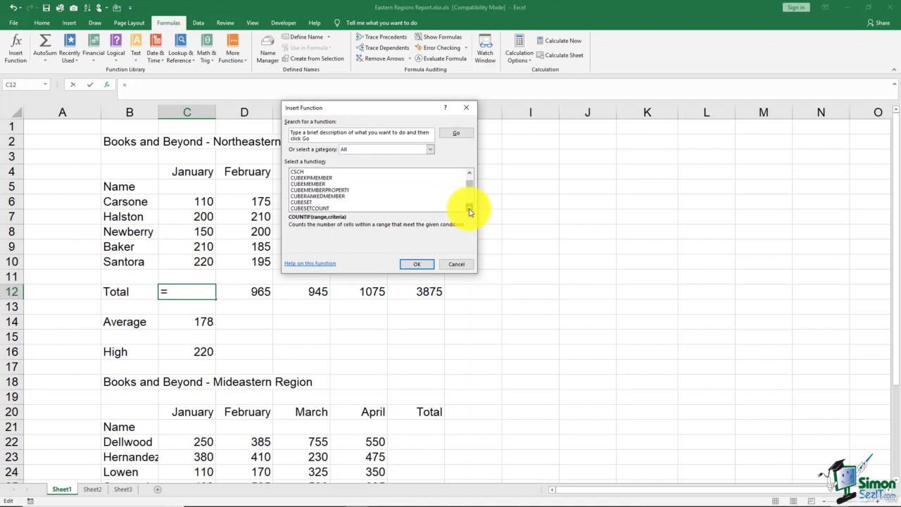
{"action": "left_click", "coordinate": [469, 209]}
{"action": "left_click", "coordinate": [469, 209]}
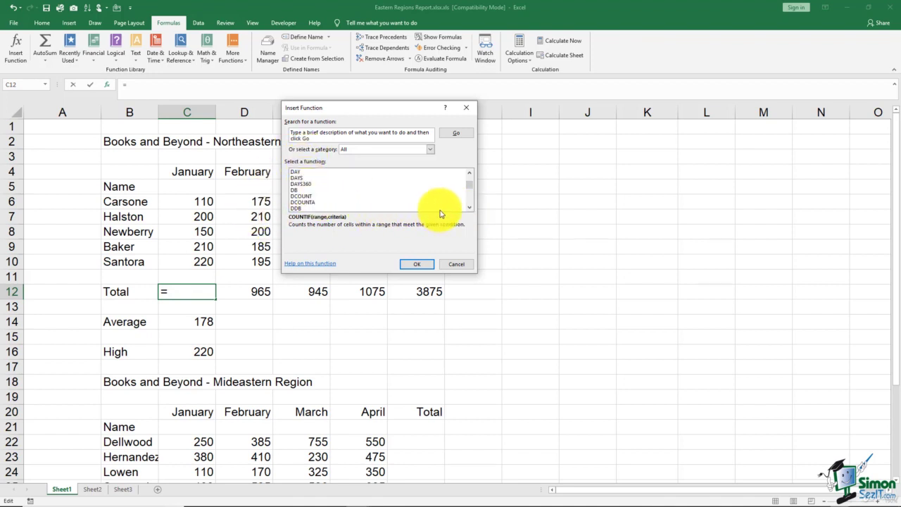
{"action": "left_click", "coordinate": [469, 210]}
{"action": "left_click", "coordinate": [469, 210]}
{"action": "left_click", "coordinate": [469, 211]}
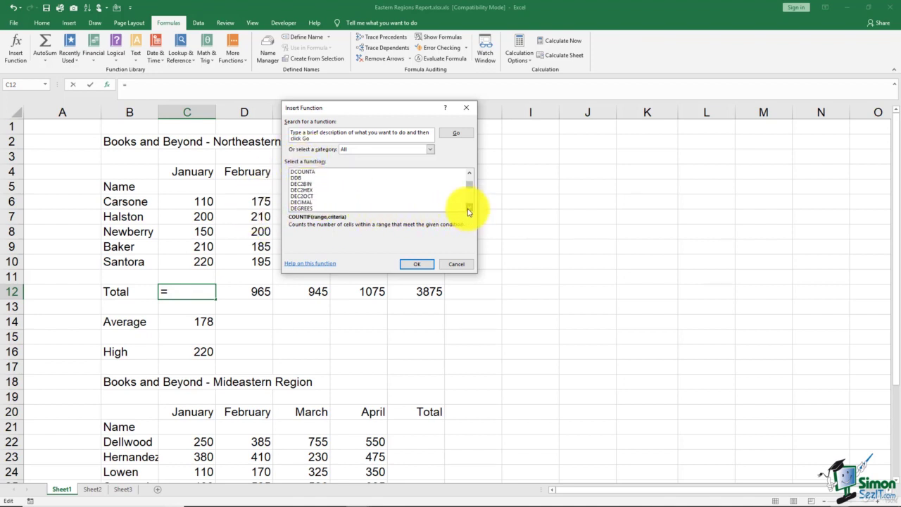
{"action": "left_click", "coordinate": [469, 211]}
{"action": "left_click", "coordinate": [469, 210]}
{"action": "left_click", "coordinate": [469, 210]}
{"action": "left_click", "coordinate": [469, 211]}
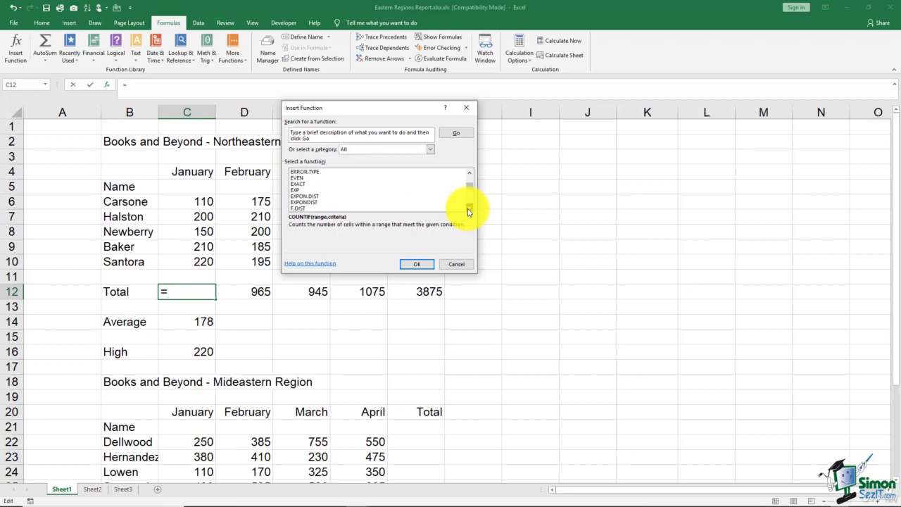
{"action": "left_click", "coordinate": [469, 211]}
{"action": "left_click", "coordinate": [469, 211]}
{"action": "left_click", "coordinate": [469, 210]}
{"action": "left_click", "coordinate": [469, 211]}
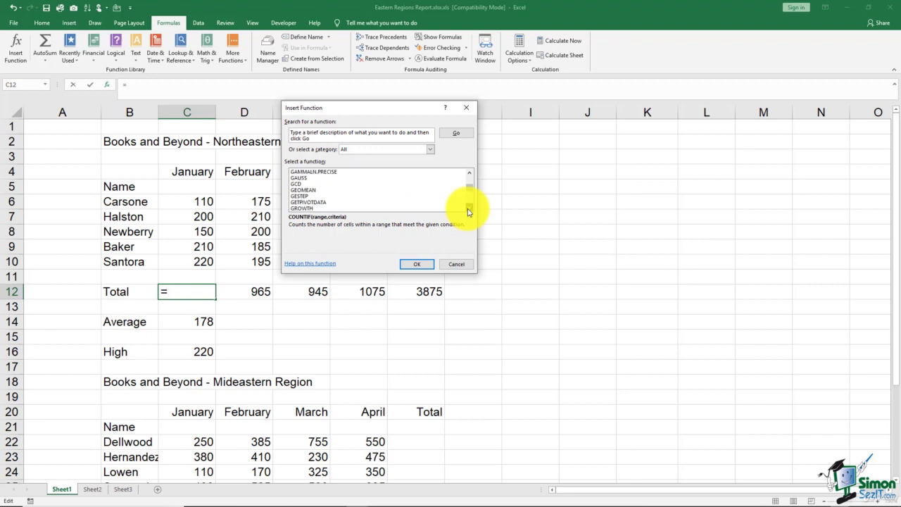
{"action": "left_click", "coordinate": [469, 210]}
{"action": "left_click", "coordinate": [469, 210]}
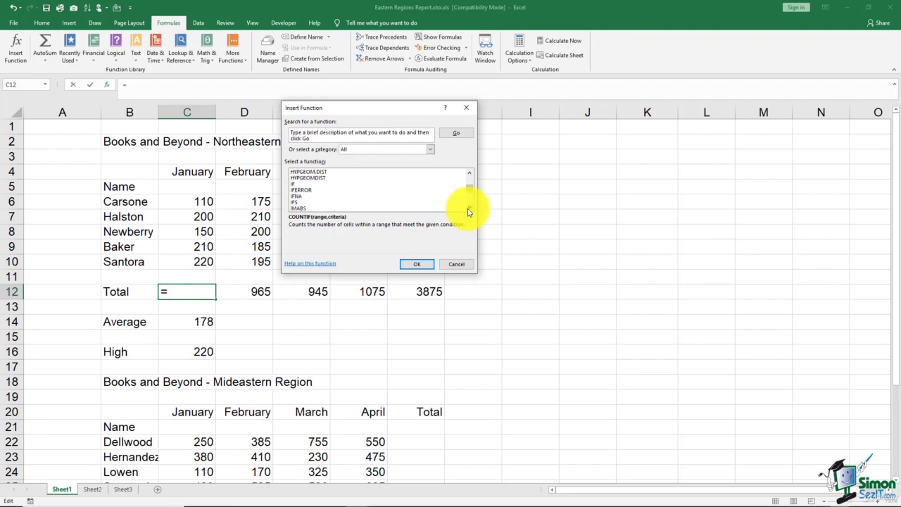
{"action": "left_click", "coordinate": [296, 184]}
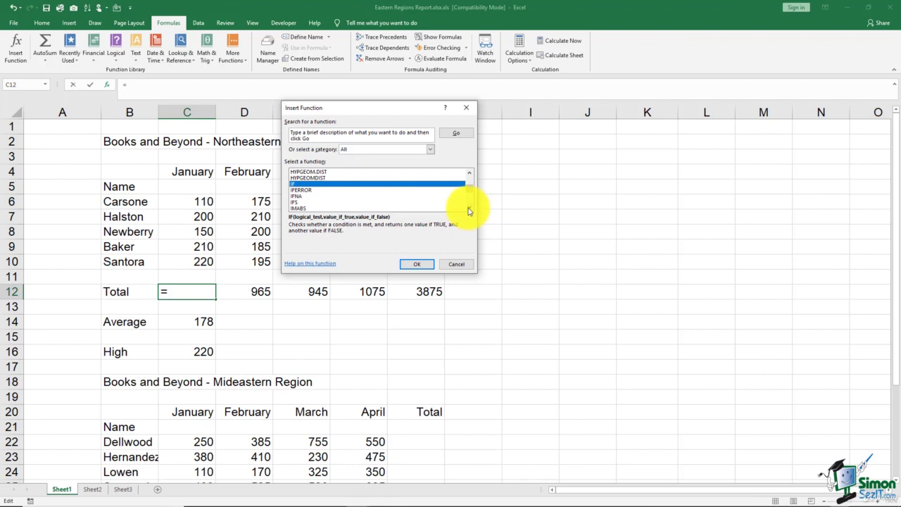
Choose the SUM function from the full function list for the January total in cell C12
{"action": "scroll", "coordinate": [470, 208], "scroll_direction": "down", "scroll_amount": 4}
{"action": "scroll", "coordinate": [470, 208], "scroll_direction": "down", "scroll_amount": 2}
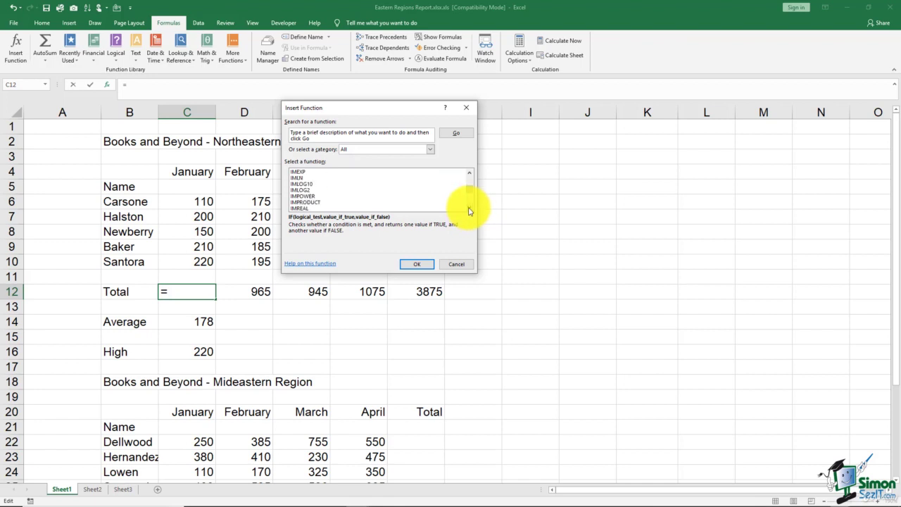
{"action": "scroll", "coordinate": [470, 209], "scroll_direction": "down", "scroll_amount": 8}
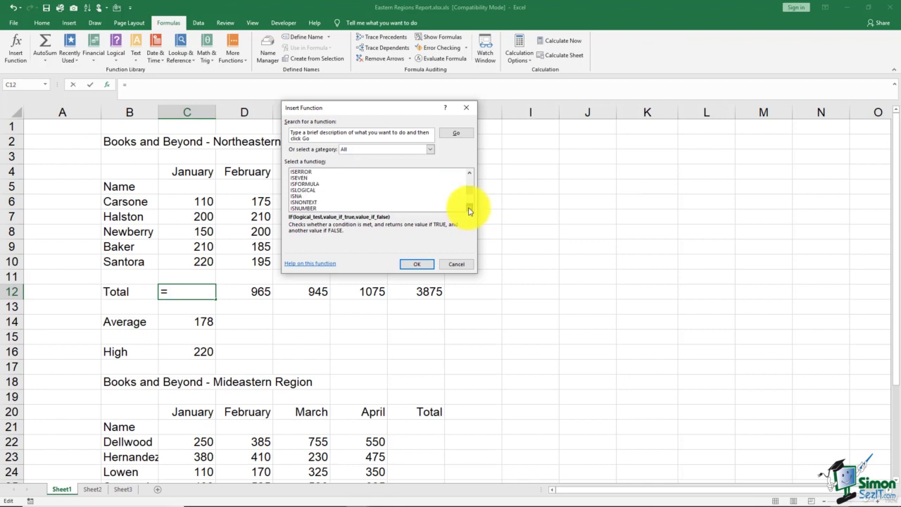
{"action": "scroll", "coordinate": [469, 210], "scroll_direction": "down", "scroll_amount": 12}
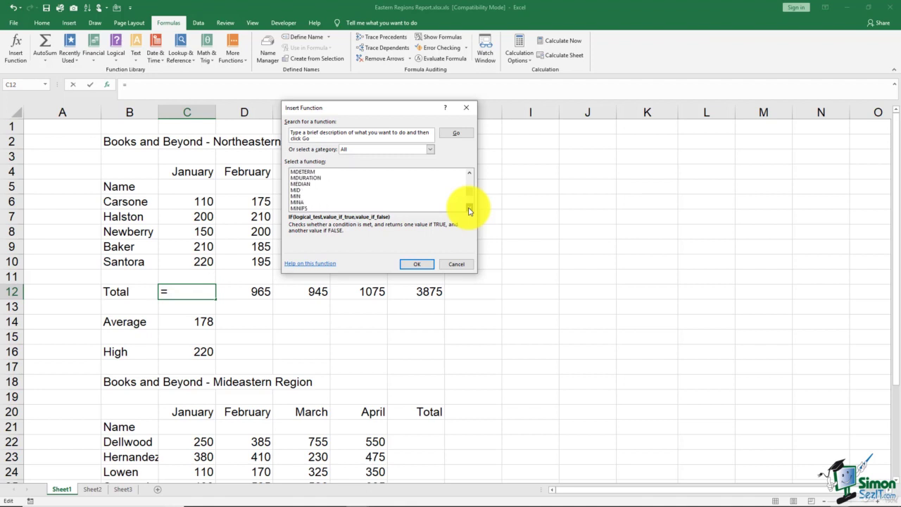
{"action": "scroll", "coordinate": [470, 210], "scroll_direction": "down", "scroll_amount": 6}
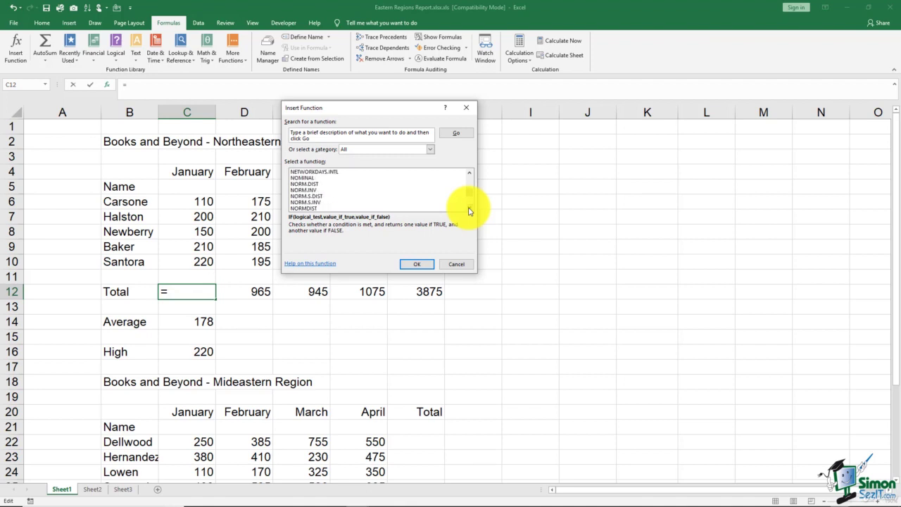
{"action": "scroll", "coordinate": [470, 210], "scroll_direction": "down", "scroll_amount": 6}
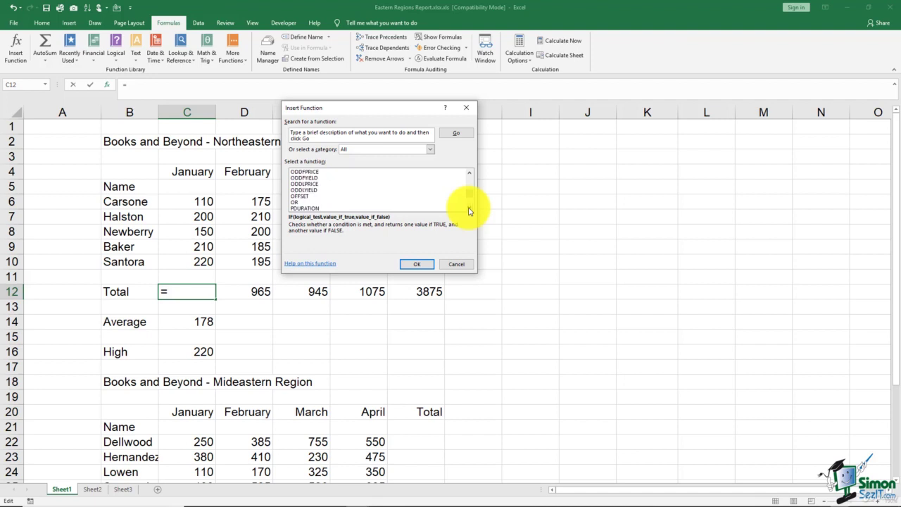
{"action": "scroll", "coordinate": [470, 210], "scroll_direction": "down", "scroll_amount": 7}
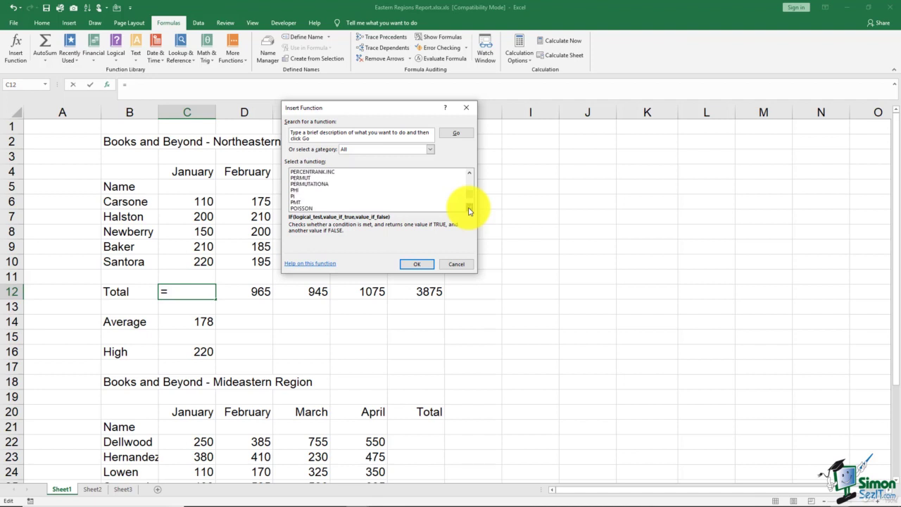
{"action": "scroll", "coordinate": [470, 210], "scroll_direction": "down", "scroll_amount": 11}
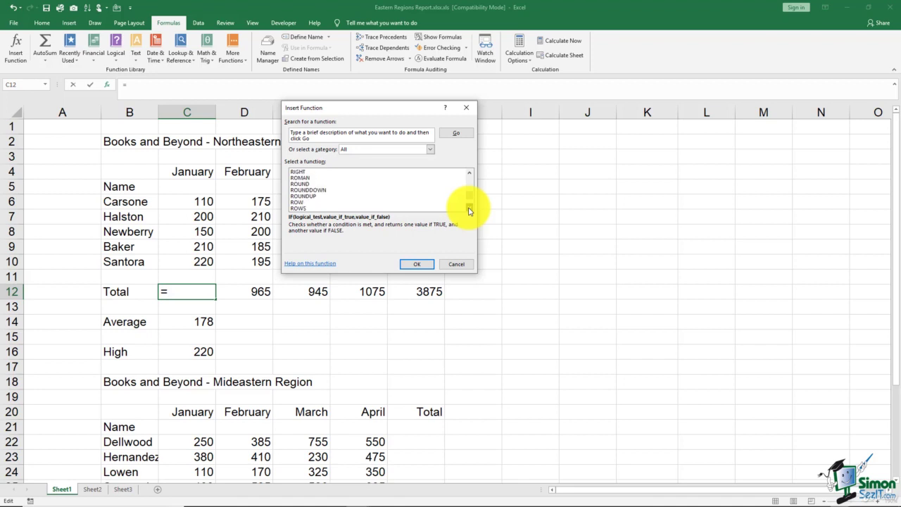
{"action": "scroll", "coordinate": [470, 210], "scroll_direction": "down", "scroll_amount": 3}
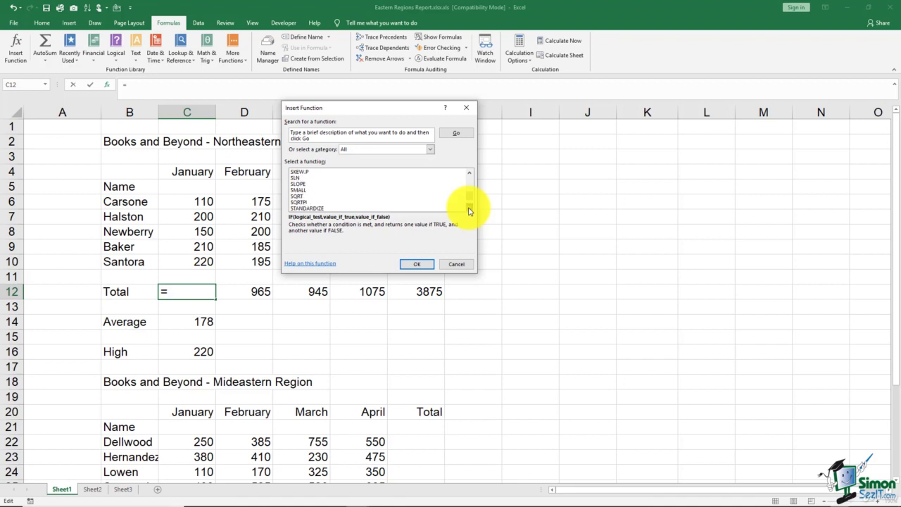
{"action": "scroll", "coordinate": [470, 210], "scroll_direction": "down", "scroll_amount": 2}
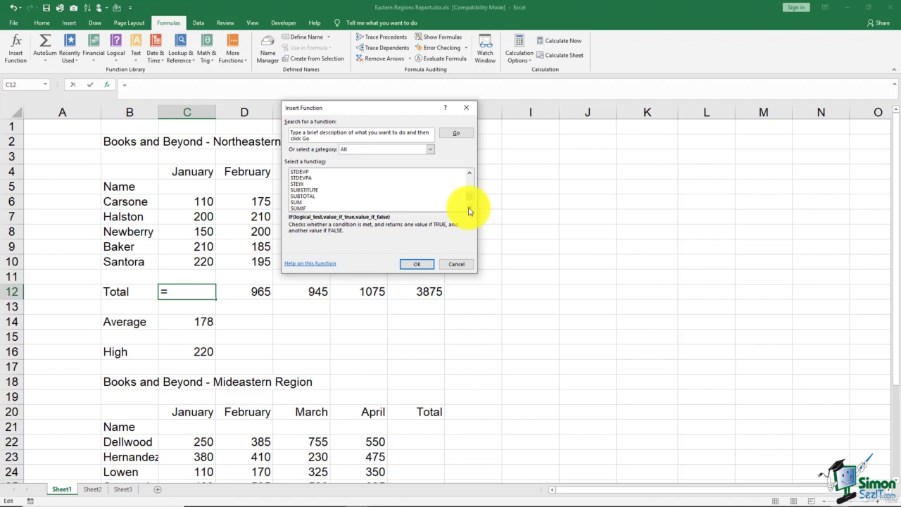
{"action": "left_click", "coordinate": [306, 190]}
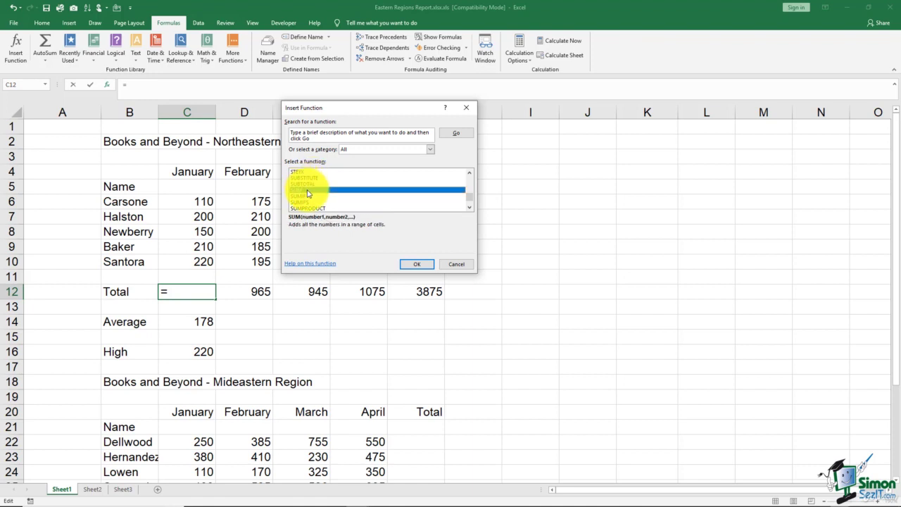
{"action": "left_click", "coordinate": [413, 263]}
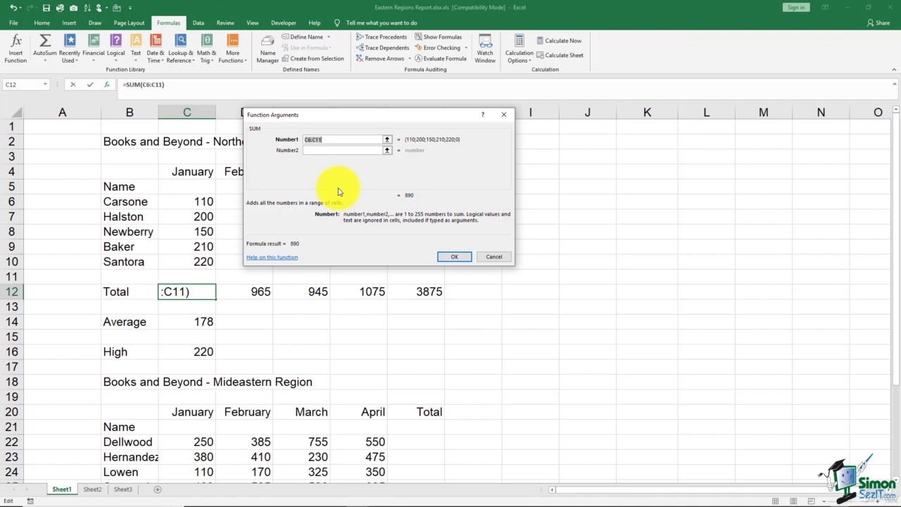
Change the SUM argument's range to C6:C10, enter the formula in C12, and review it in the cell
{"action": "left_click_drag", "start_coordinate": [302, 141], "coordinate": [333, 141]}
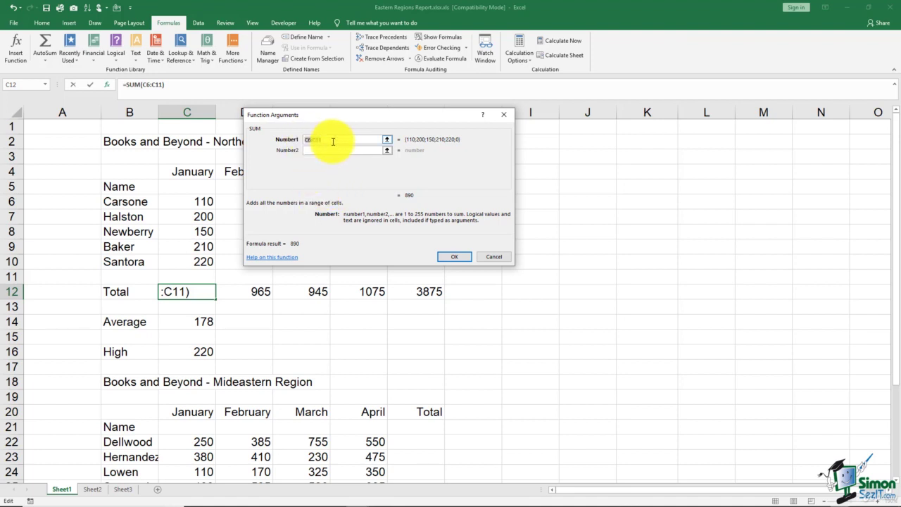
{"action": "left_click", "coordinate": [333, 141]}
{"action": "key", "text": "BackSpace"}
{"action": "type", "text": "0"}
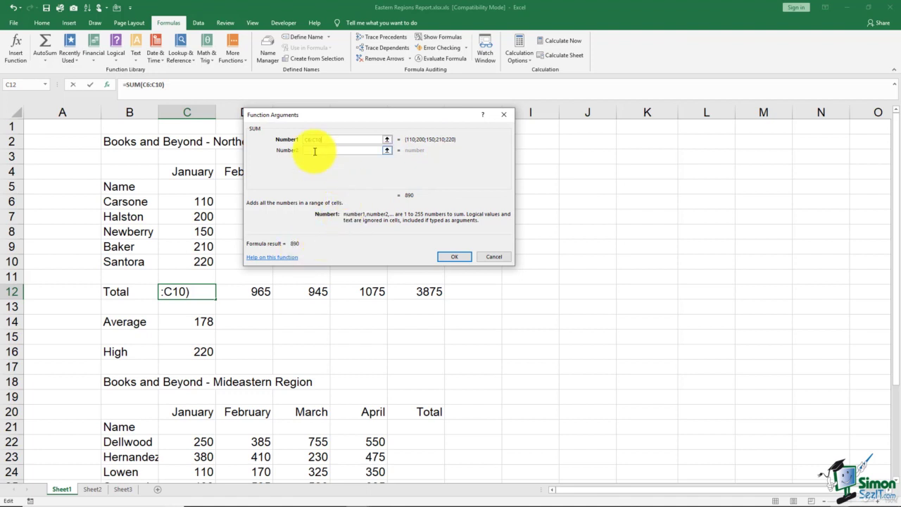
{"action": "left_click", "coordinate": [455, 256]}
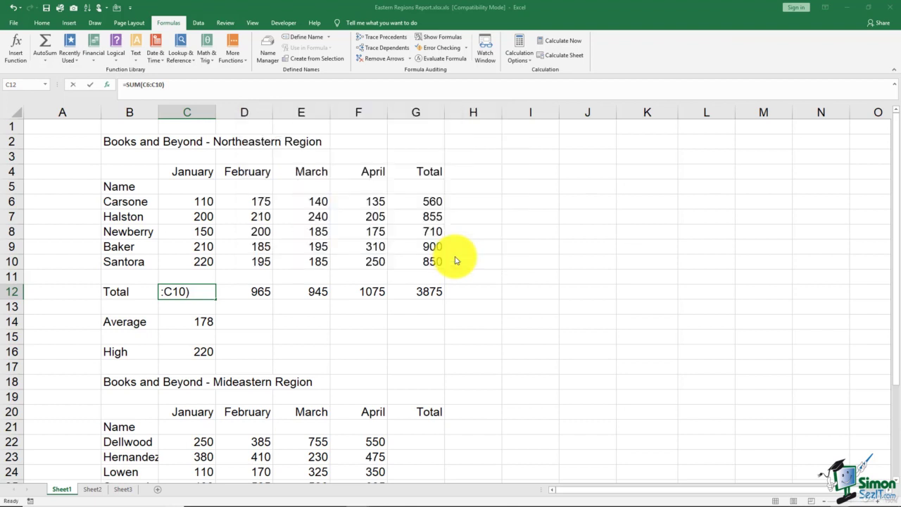
{"action": "double_click", "coordinate": [213, 291]}
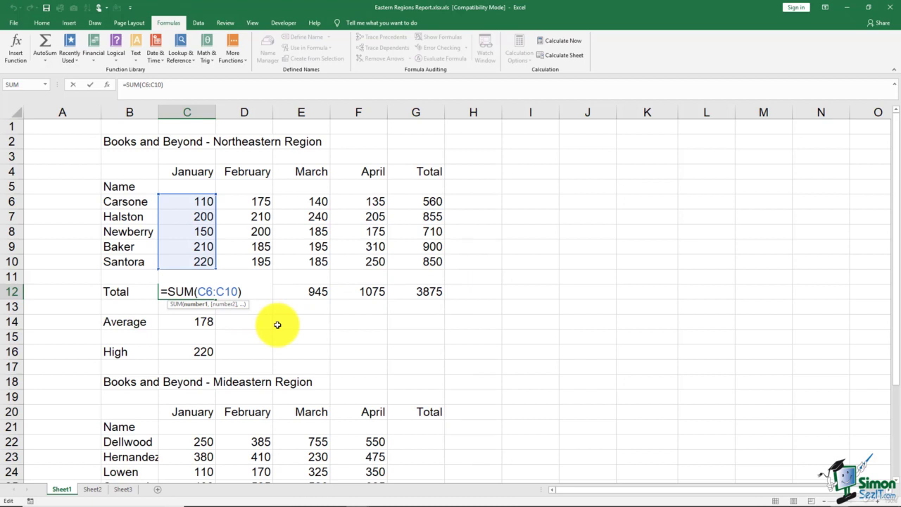
{"action": "key", "text": "Escape"}
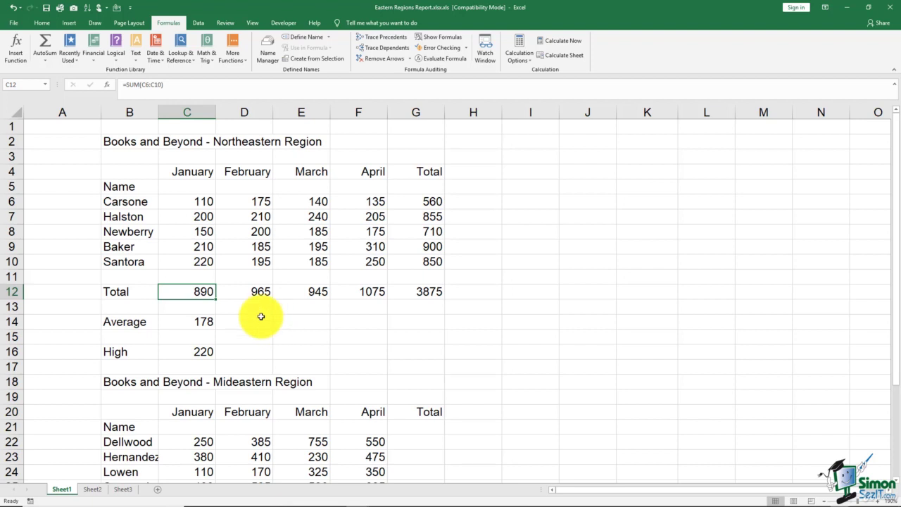
Insert the SUM function from the full function list into cell H12
{"action": "left_click", "coordinate": [485, 291]}
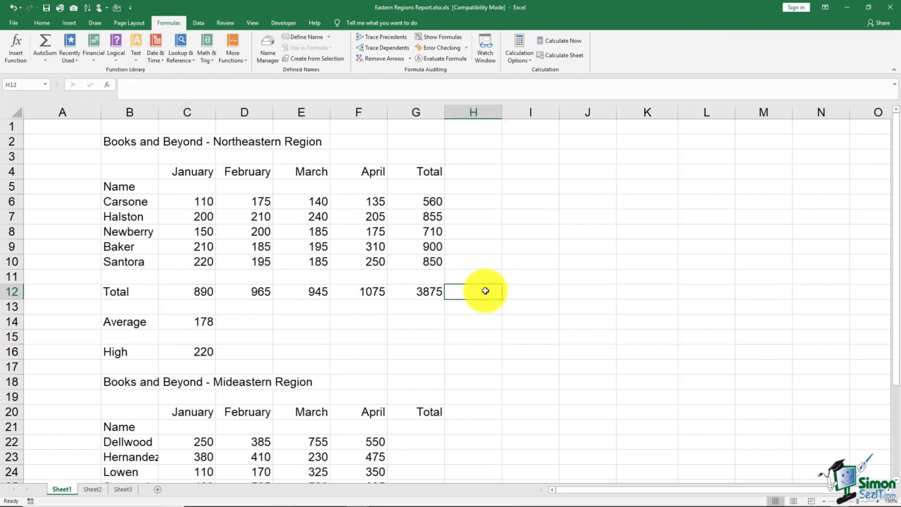
{"action": "left_click", "coordinate": [22, 50]}
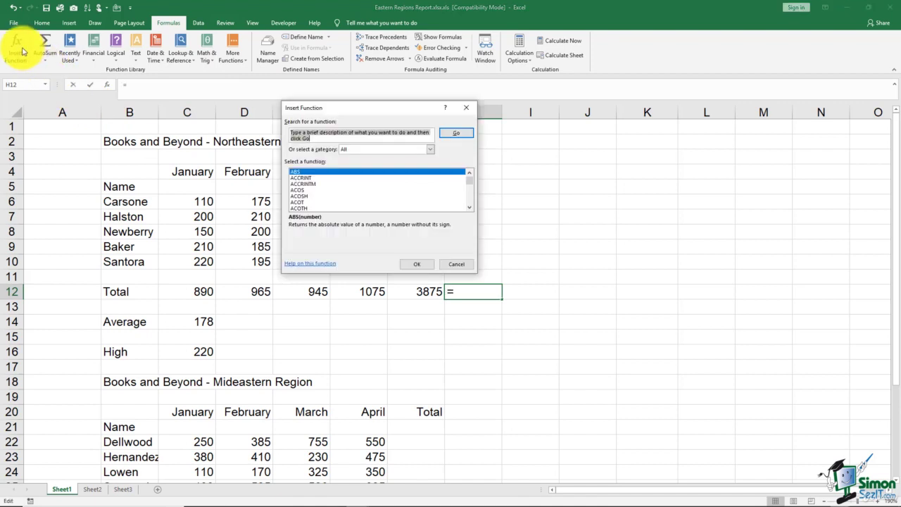
{"action": "left_click", "coordinate": [309, 191]}
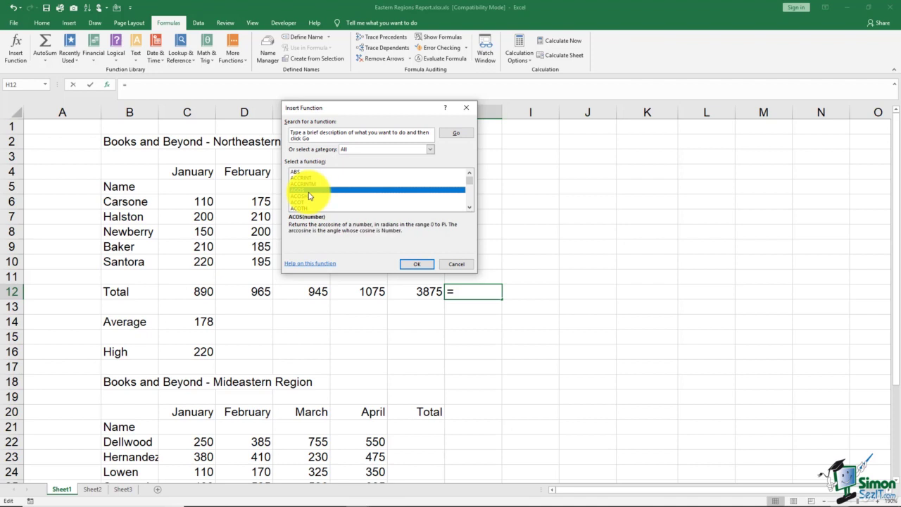
{"action": "key", "text": "s"}
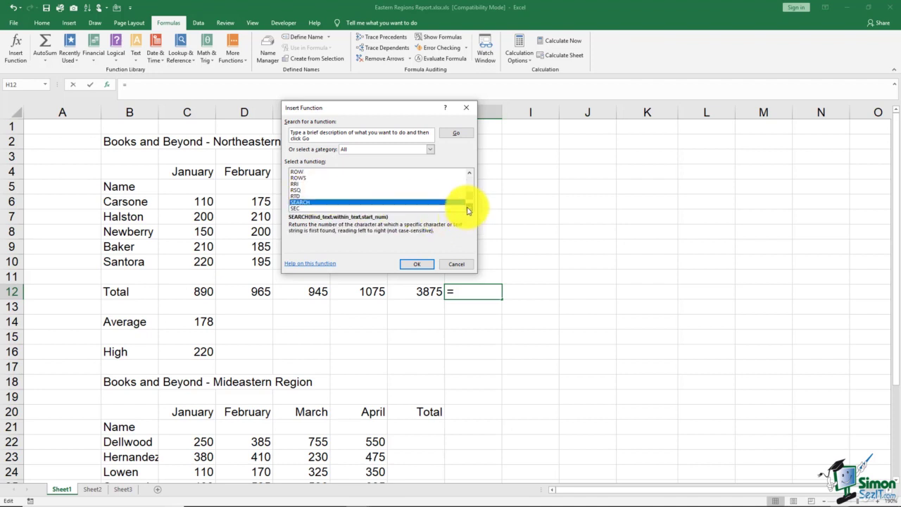
{"action": "scroll", "coordinate": [468, 210], "scroll_direction": "down", "scroll_amount": 4}
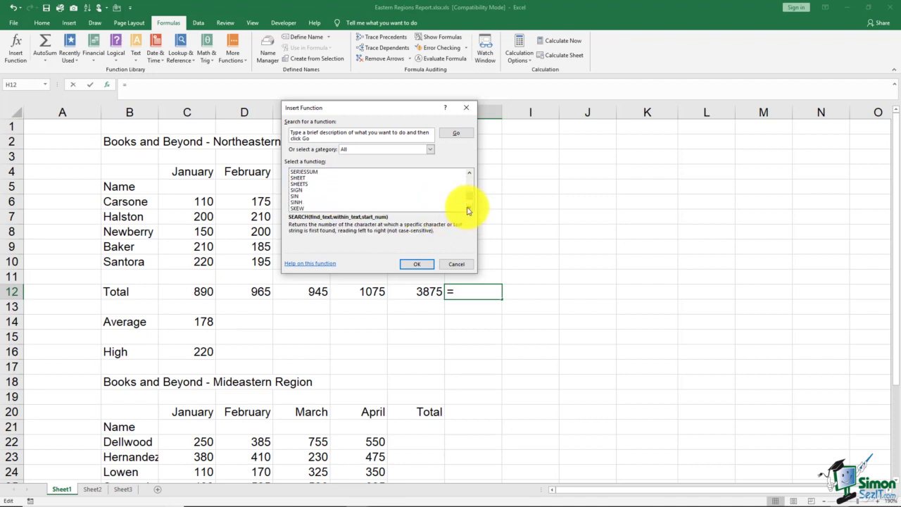
{"action": "scroll", "coordinate": [467, 210], "scroll_direction": "down", "scroll_amount": 3}
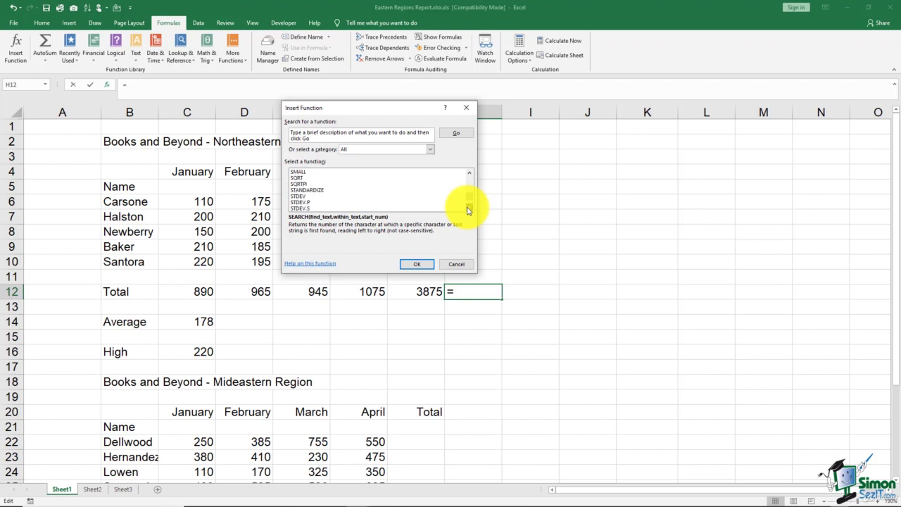
{"action": "scroll", "coordinate": [468, 210], "scroll_direction": "down", "scroll_amount": 3}
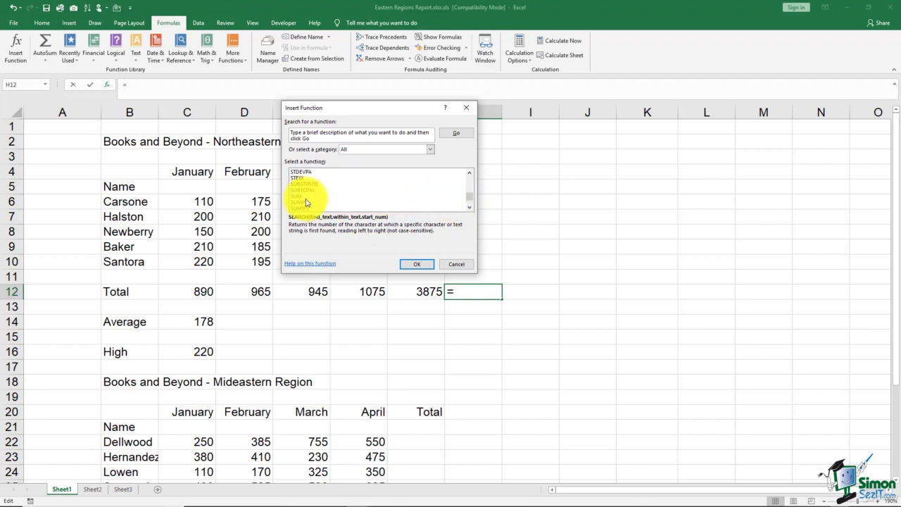
{"action": "left_click", "coordinate": [305, 196]}
{"action": "left_click", "coordinate": [414, 264]}
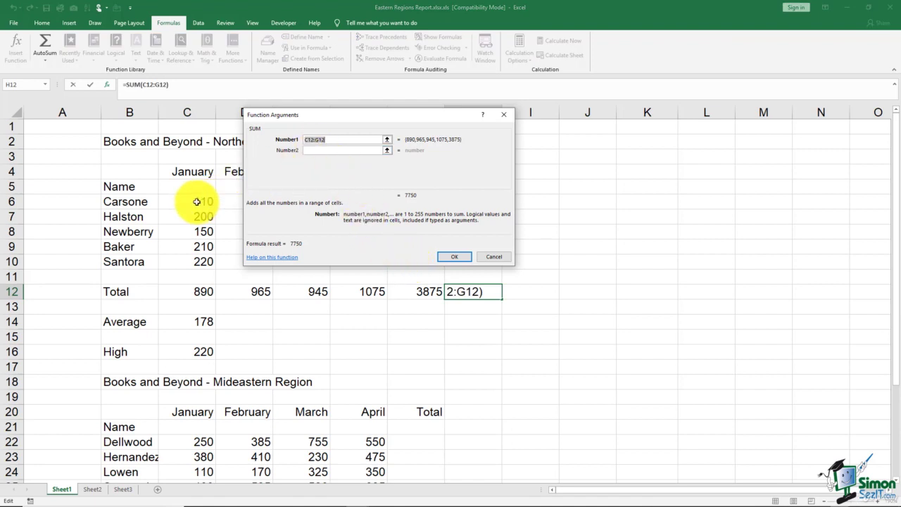
Try SUM in H12 with C6:C10 as the first argument and E6:E10 as the second, and cancel the function
{"action": "left_click_drag", "start_coordinate": [196, 201], "coordinate": [198, 259]}
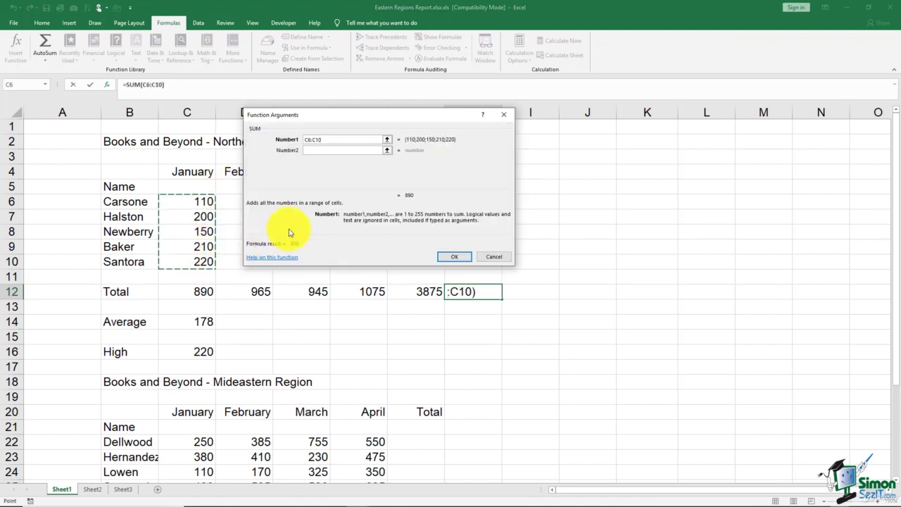
{"action": "left_click", "coordinate": [312, 150]}
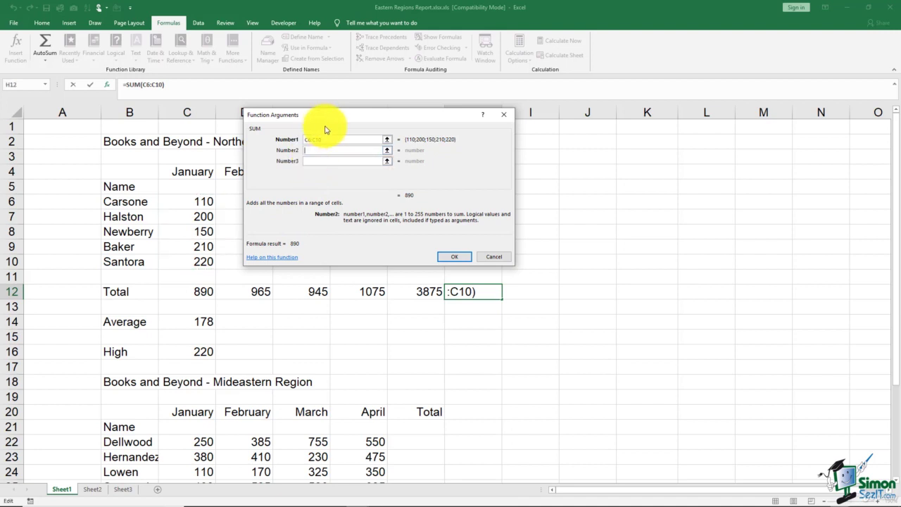
{"action": "left_click_drag", "start_coordinate": [326, 129], "coordinate": [466, 134]}
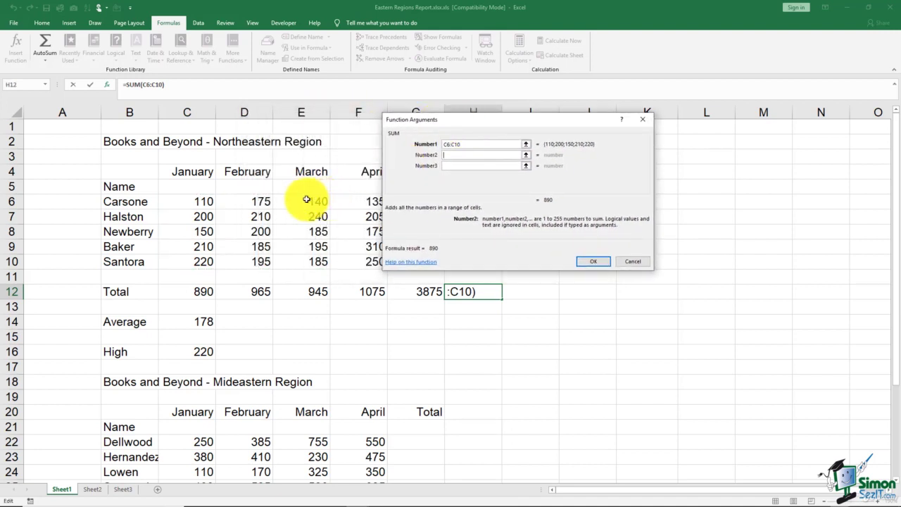
{"action": "left_click_drag", "start_coordinate": [306, 200], "coordinate": [312, 259]}
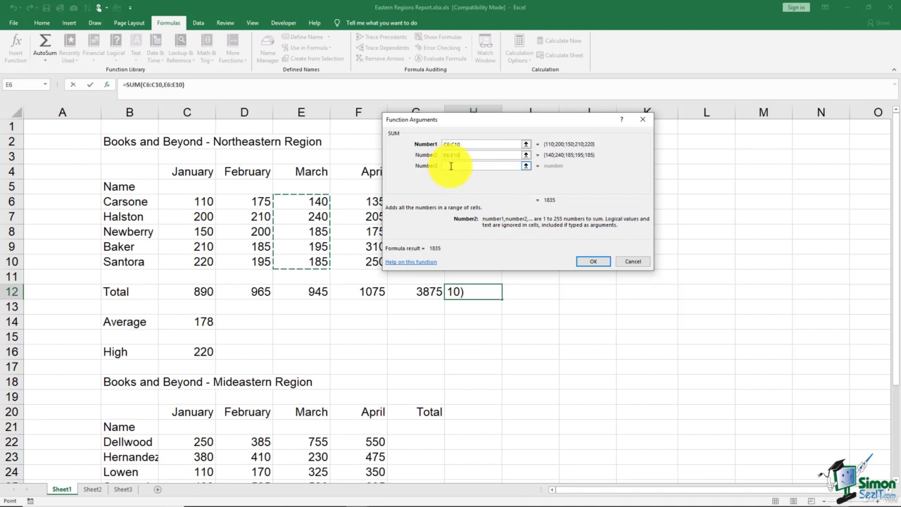
{"action": "left_click", "coordinate": [624, 263]}
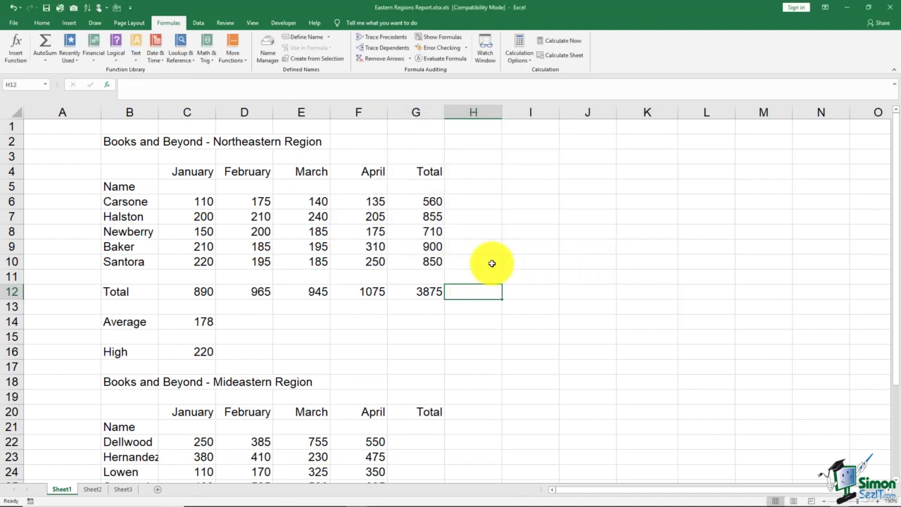
Fill the Northeastern January Average and High formulas in C14 and C16 across to column G
{"action": "left_click", "coordinate": [202, 321]}
{"action": "left_click_drag", "start_coordinate": [216, 328], "coordinate": [430, 330]}
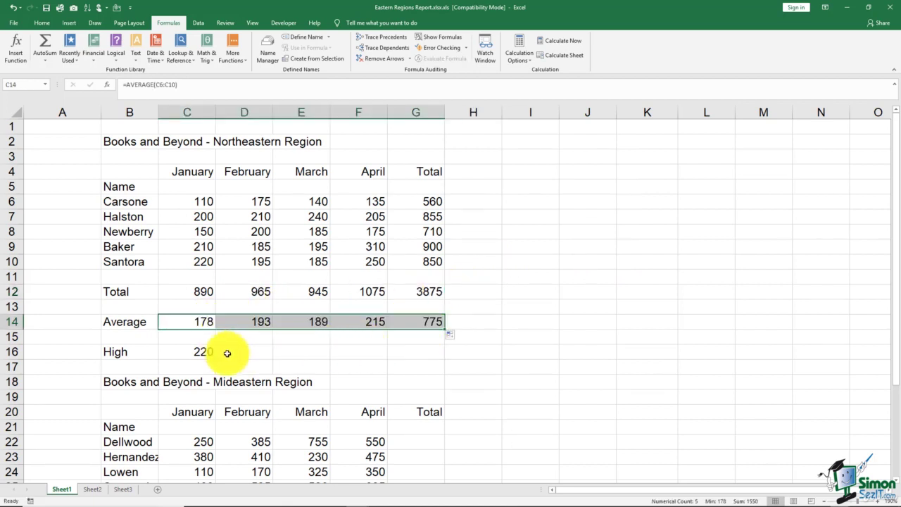
{"action": "left_click", "coordinate": [204, 352]}
{"action": "left_click_drag", "start_coordinate": [215, 358], "coordinate": [422, 355]}
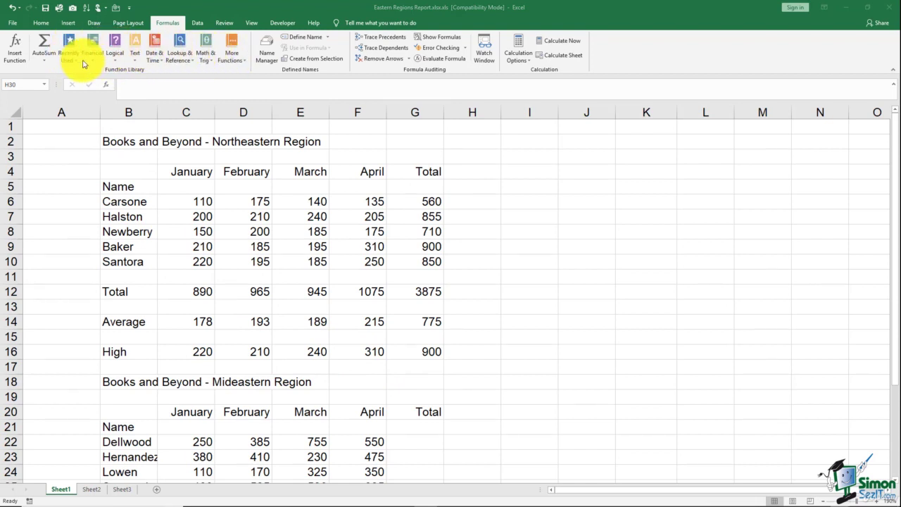
Examine the function categories in the Insert Function dialog and the list of Financial functions, leaving H30 empty
{"action": "left_click", "coordinate": [20, 55]}
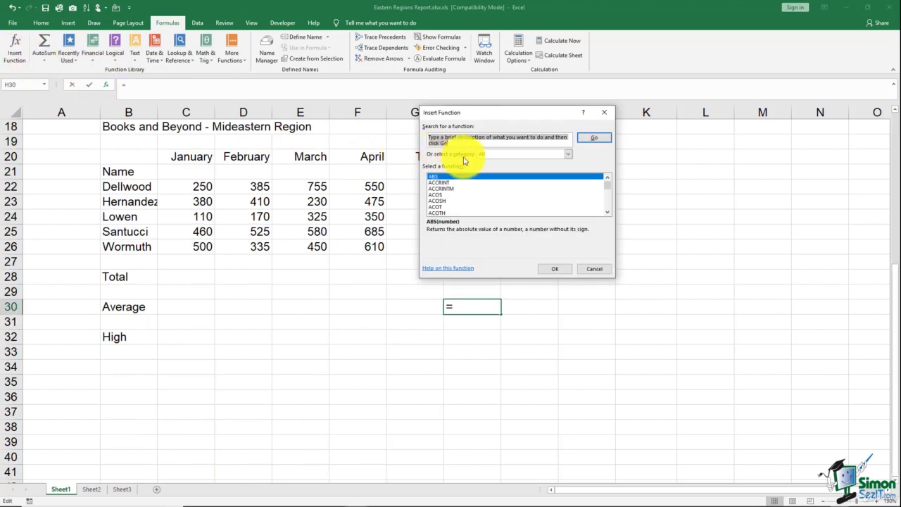
{"action": "left_click", "coordinate": [568, 155]}
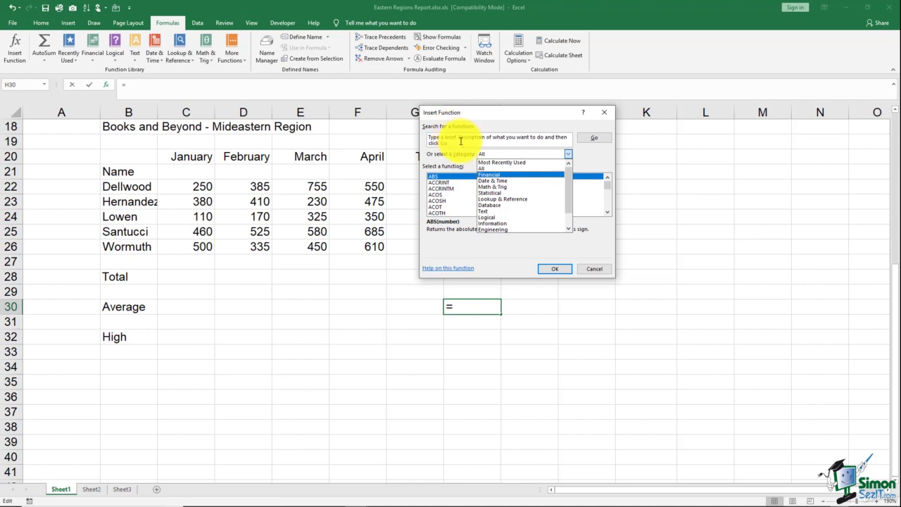
{"action": "left_click", "coordinate": [590, 273]}
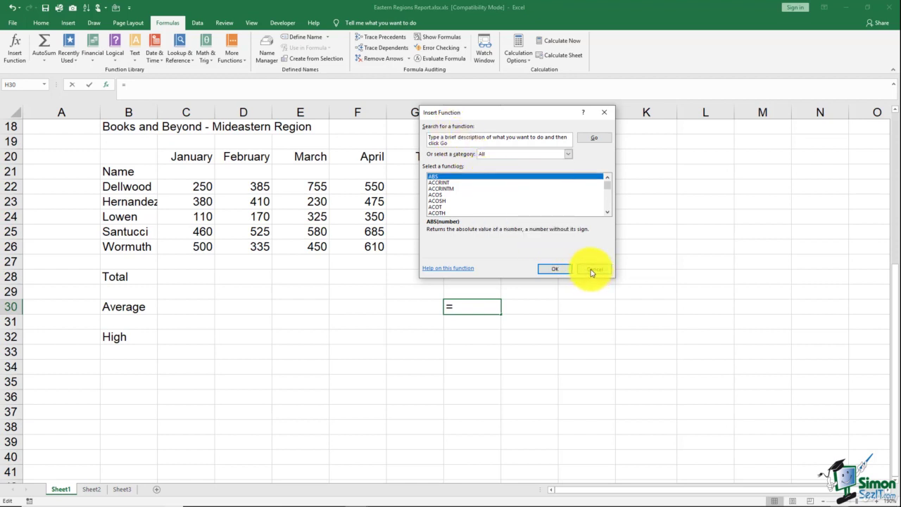
{"action": "left_click", "coordinate": [591, 269]}
{"action": "left_click", "coordinate": [94, 61]}
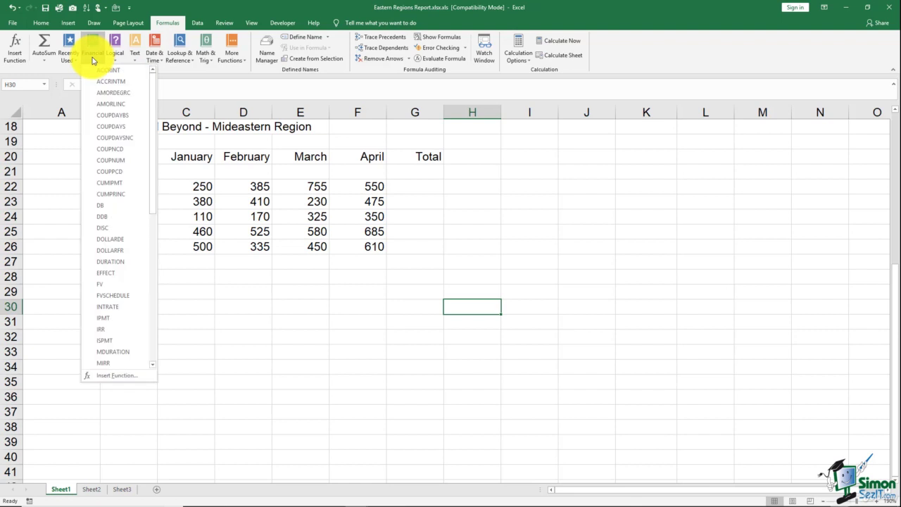
{"action": "left_click", "coordinate": [210, 237]}
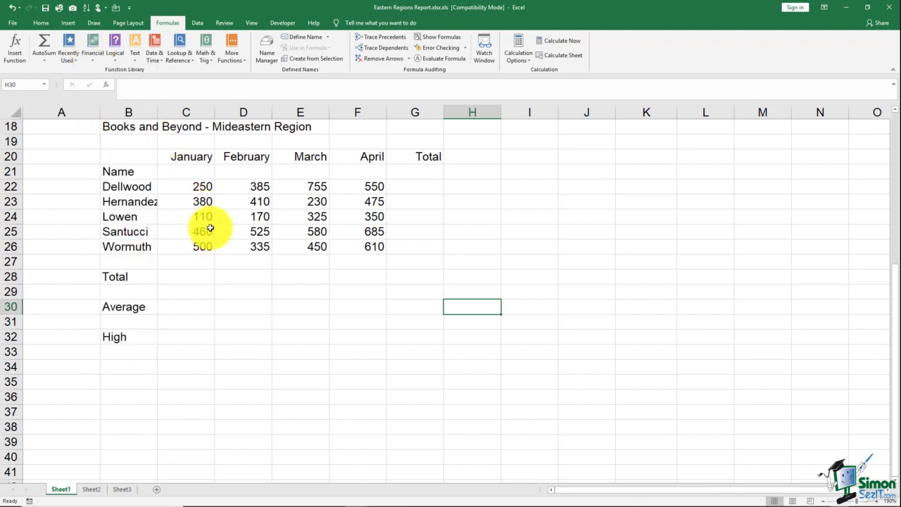
Copy the Northeastern Total, Average and High formulas in C12:G16 and paste them into the Mideastern block starting at C28
{"action": "scroll", "coordinate": [240, 230], "scroll_direction": "up", "scroll_amount": 2}
{"action": "scroll", "coordinate": [239, 229], "scroll_direction": "up", "scroll_amount": 2}
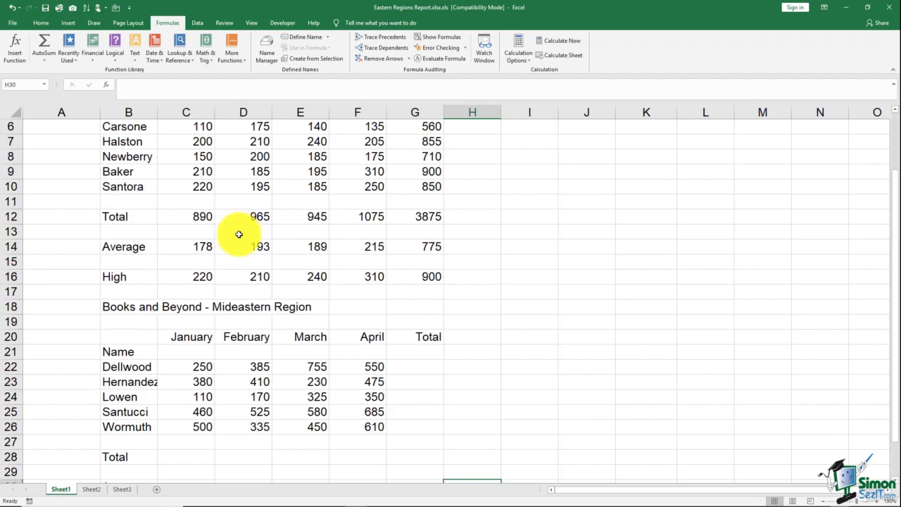
{"action": "left_click", "coordinate": [208, 218]}
{"action": "left_click_drag", "start_coordinate": [218, 221], "coordinate": [402, 276]}
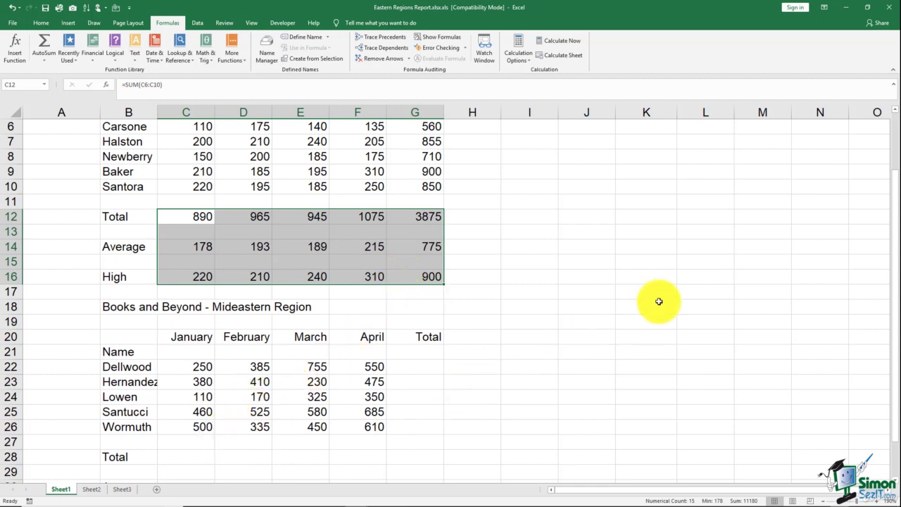
{"action": "left_click_drag", "start_coordinate": [894, 243], "coordinate": [897, 296]}
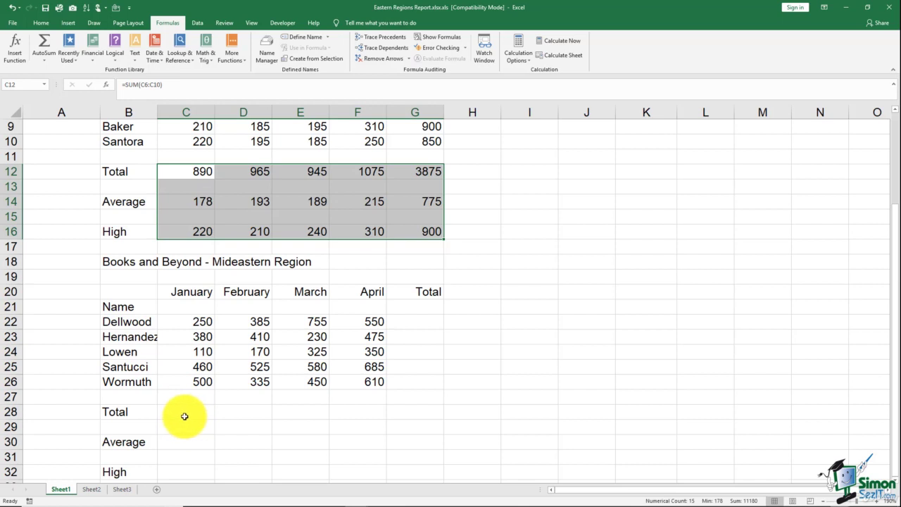
{"action": "right_click", "coordinate": [223, 187]}
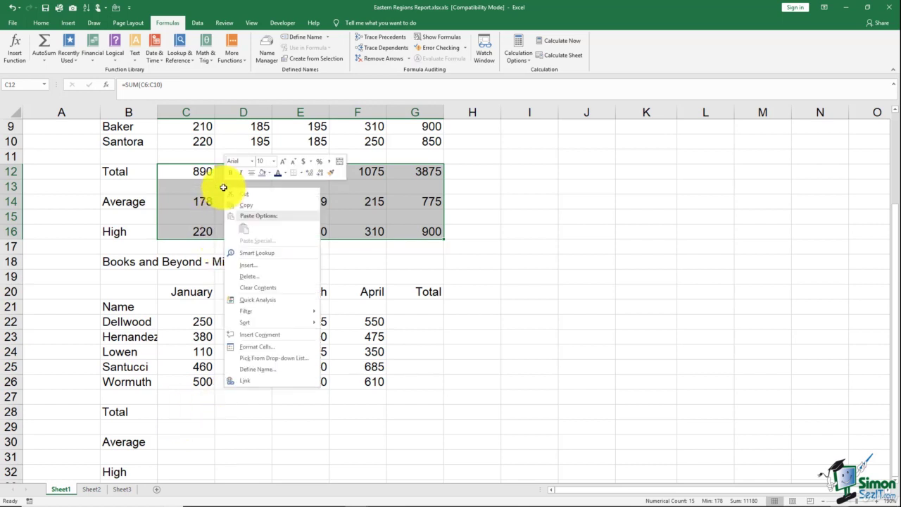
{"action": "left_click", "coordinate": [243, 204]}
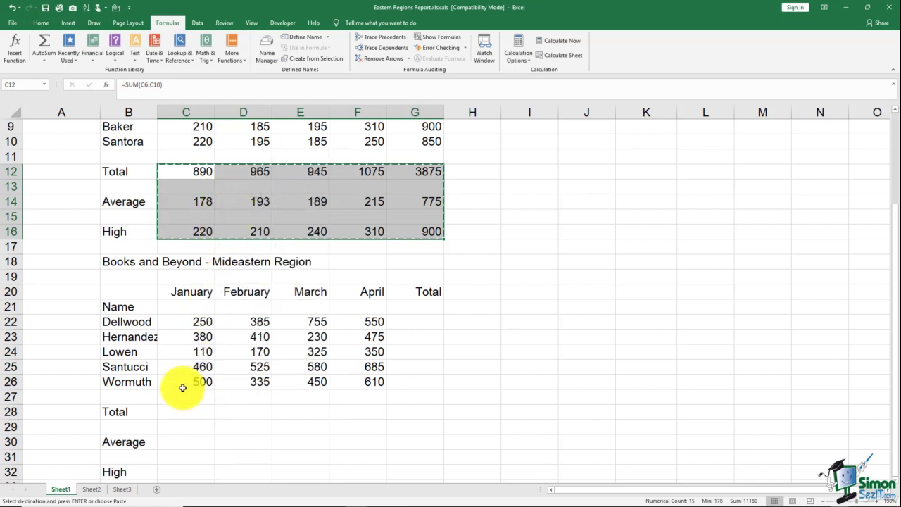
{"action": "left_click", "coordinate": [178, 414]}
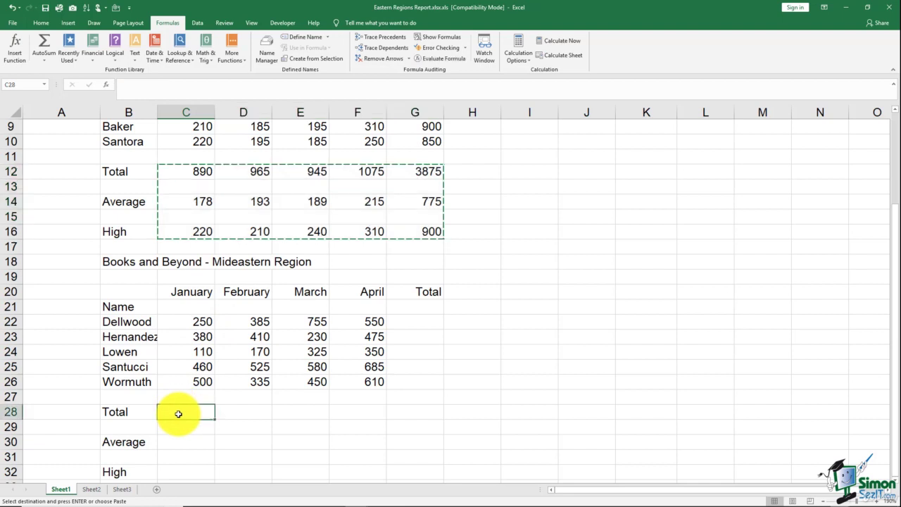
{"action": "right_click", "coordinate": [179, 414]}
{"action": "left_click", "coordinate": [197, 259]}
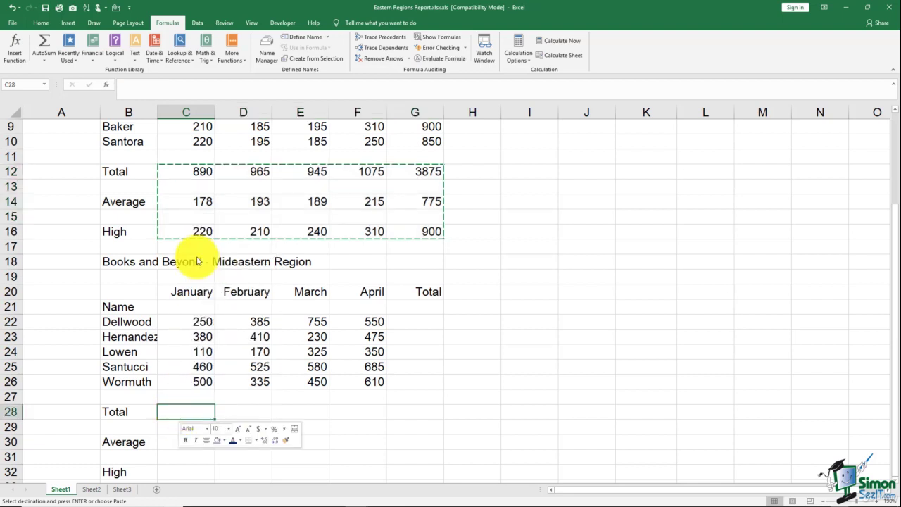
{"action": "key", "text": "Escape"}
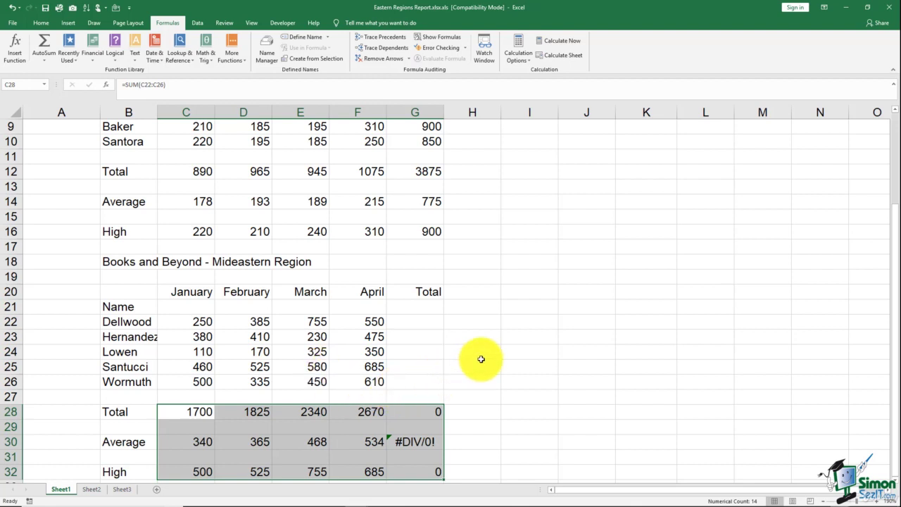
Check which cells the pasted SUM formula in C28 refers to, leaving the formula as it is
{"action": "double_click", "coordinate": [202, 412]}
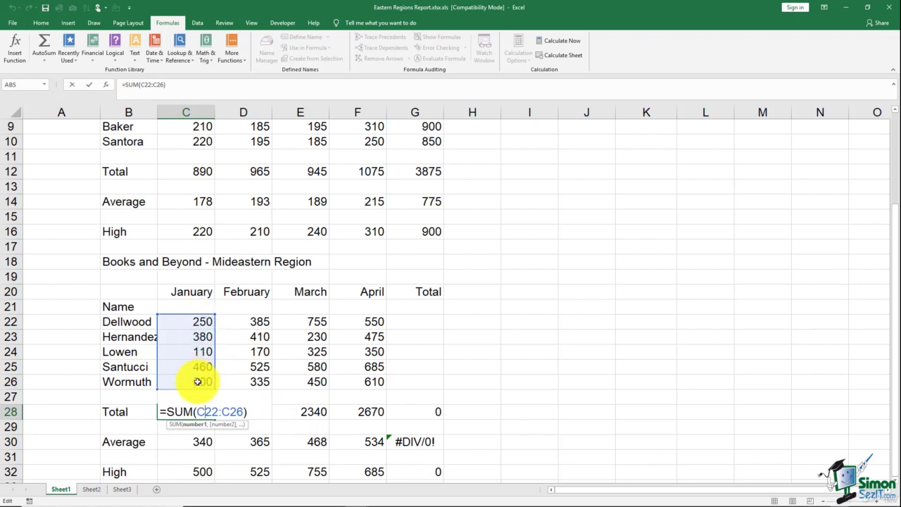
{"action": "key", "text": "ctrl+Return"}
{"action": "left_click", "coordinate": [537, 301]}
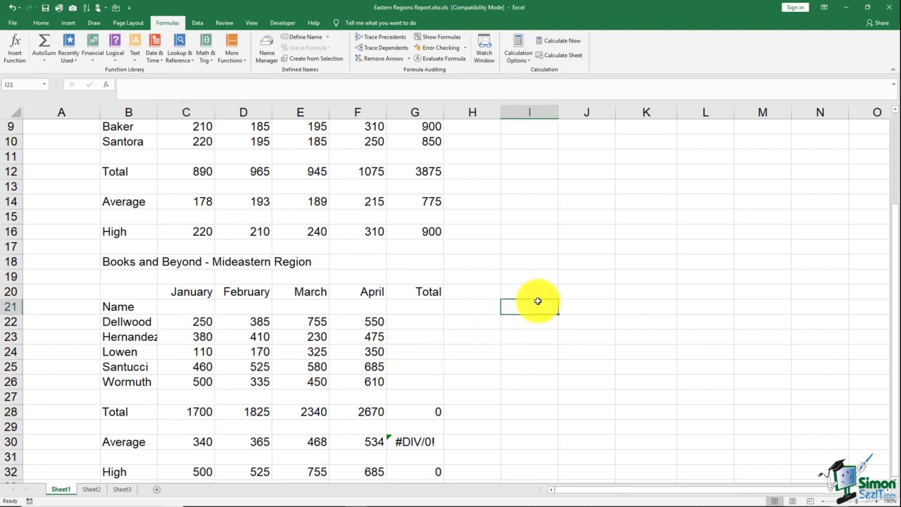